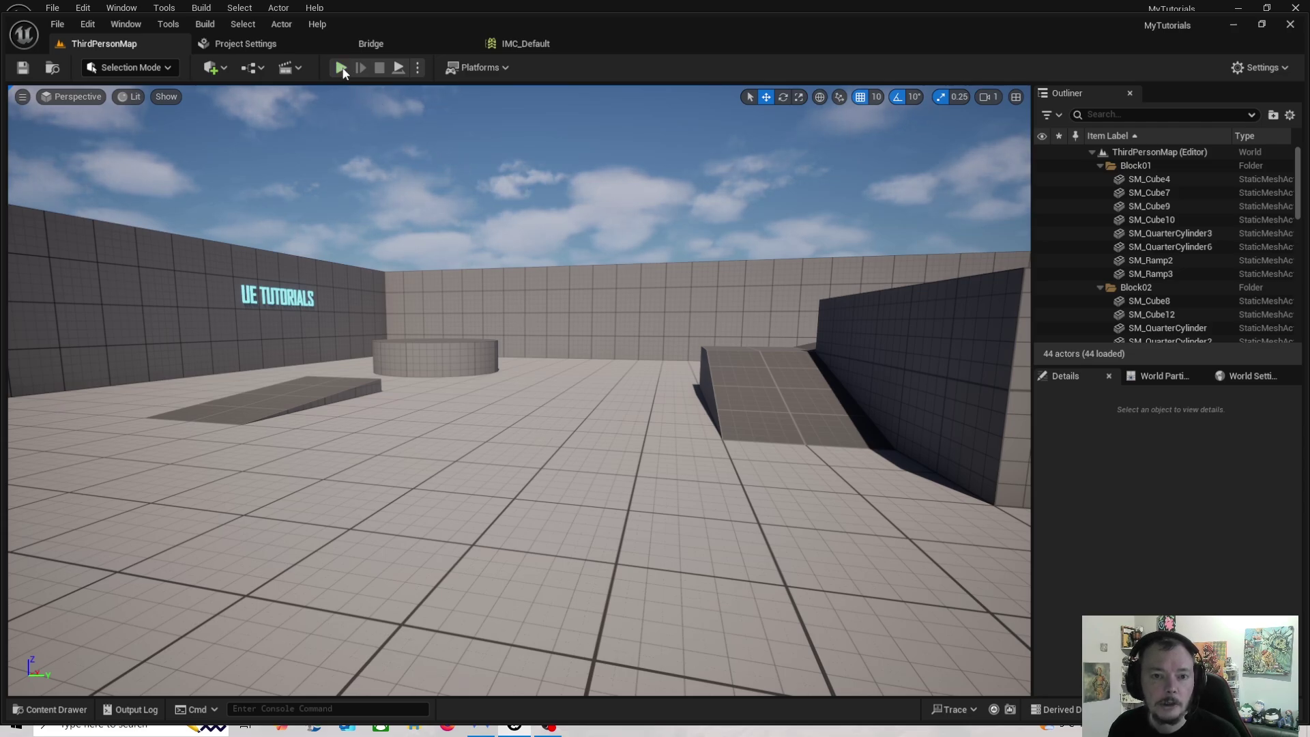
Step: Play the level in the editor, walking and jumping the character, then end the session
{"action": "left_click", "coordinate": [340, 67]}
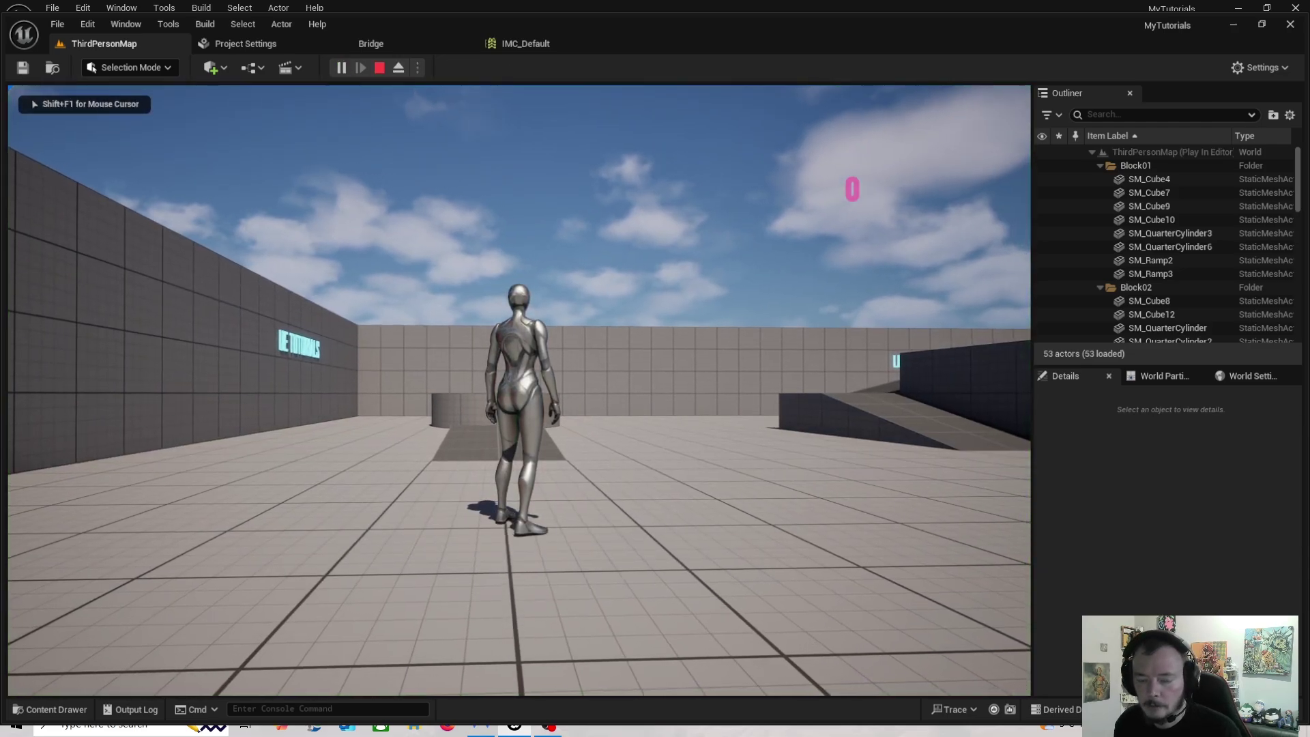
{"action": "key", "text": "a"}
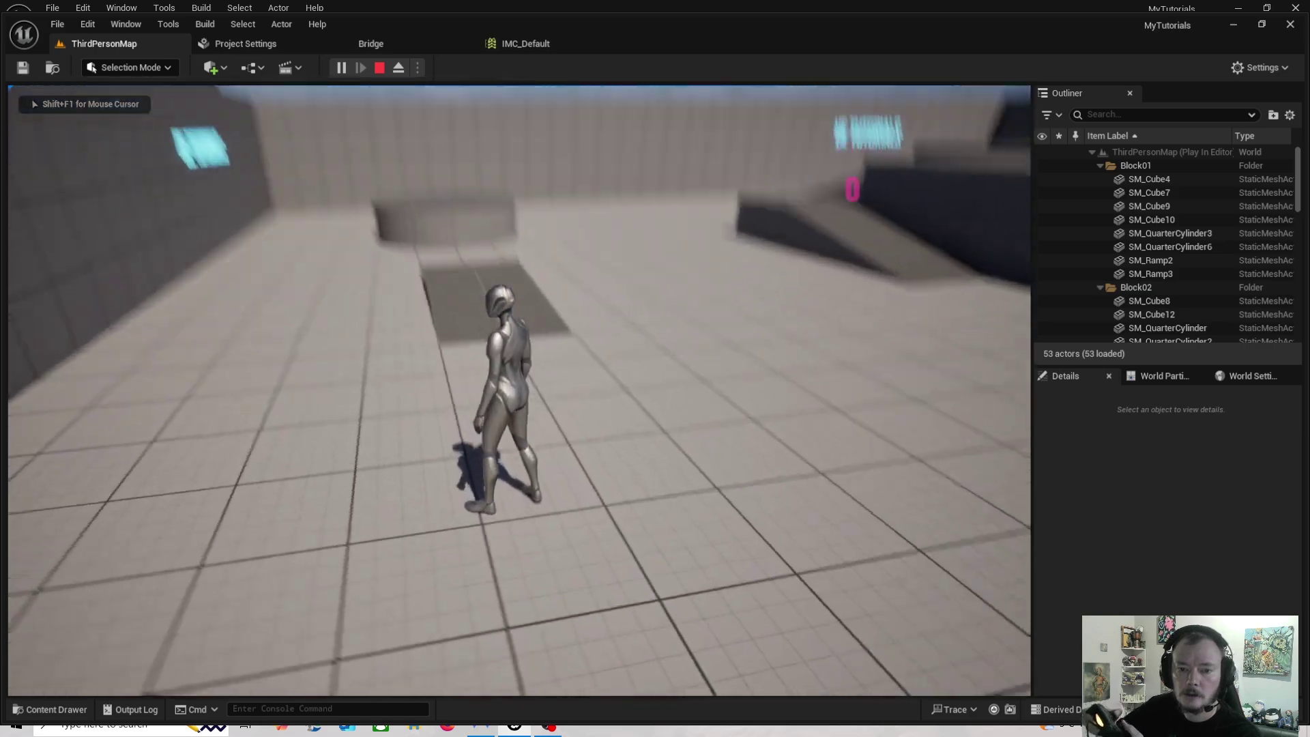
{"action": "key", "text": "w"}
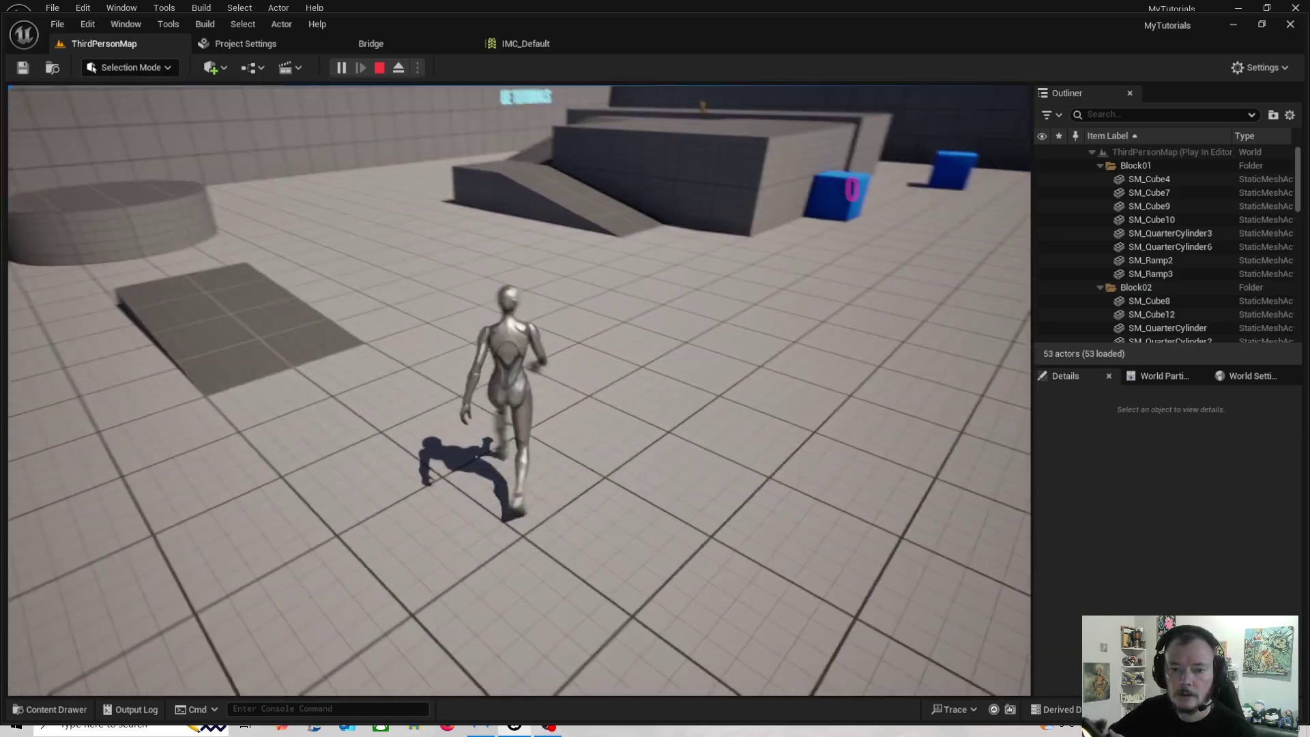
{"action": "key", "text": "space"}
{"action": "key", "text": "d"}
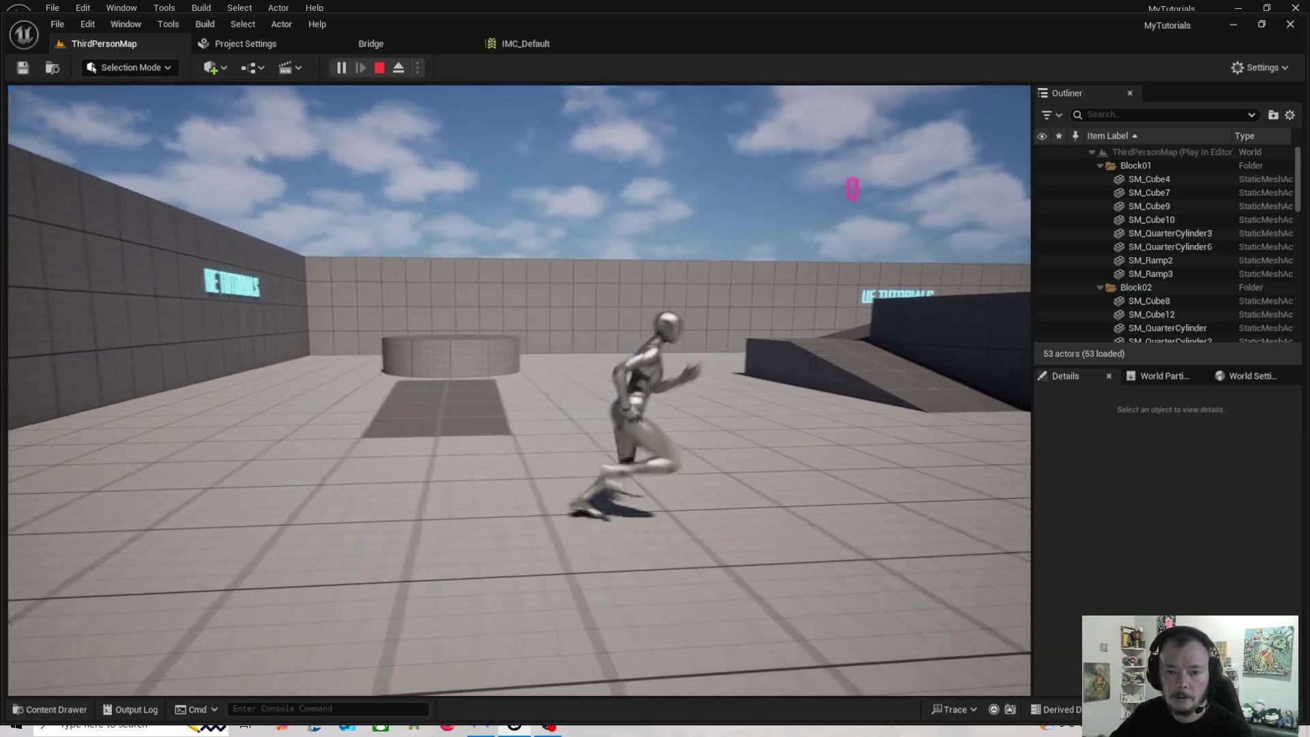
{"action": "key", "text": "space"}
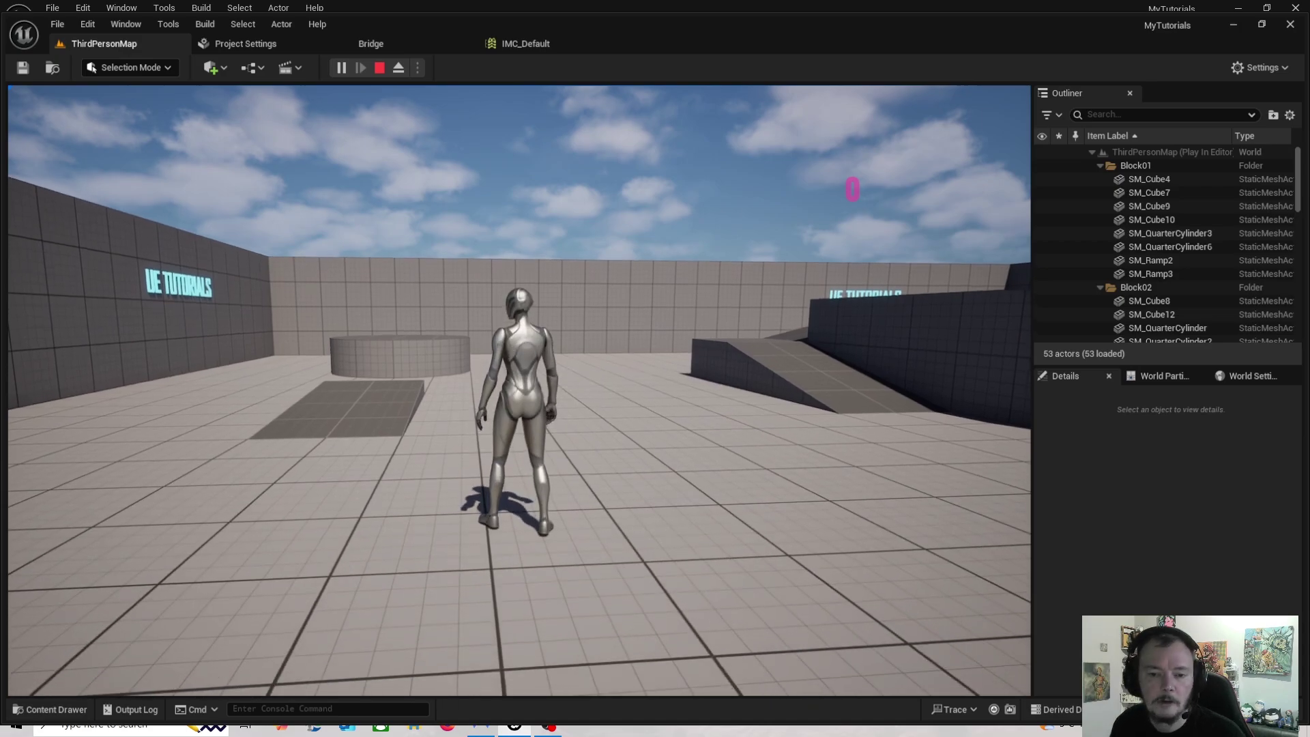
{"action": "key", "text": "Escape"}
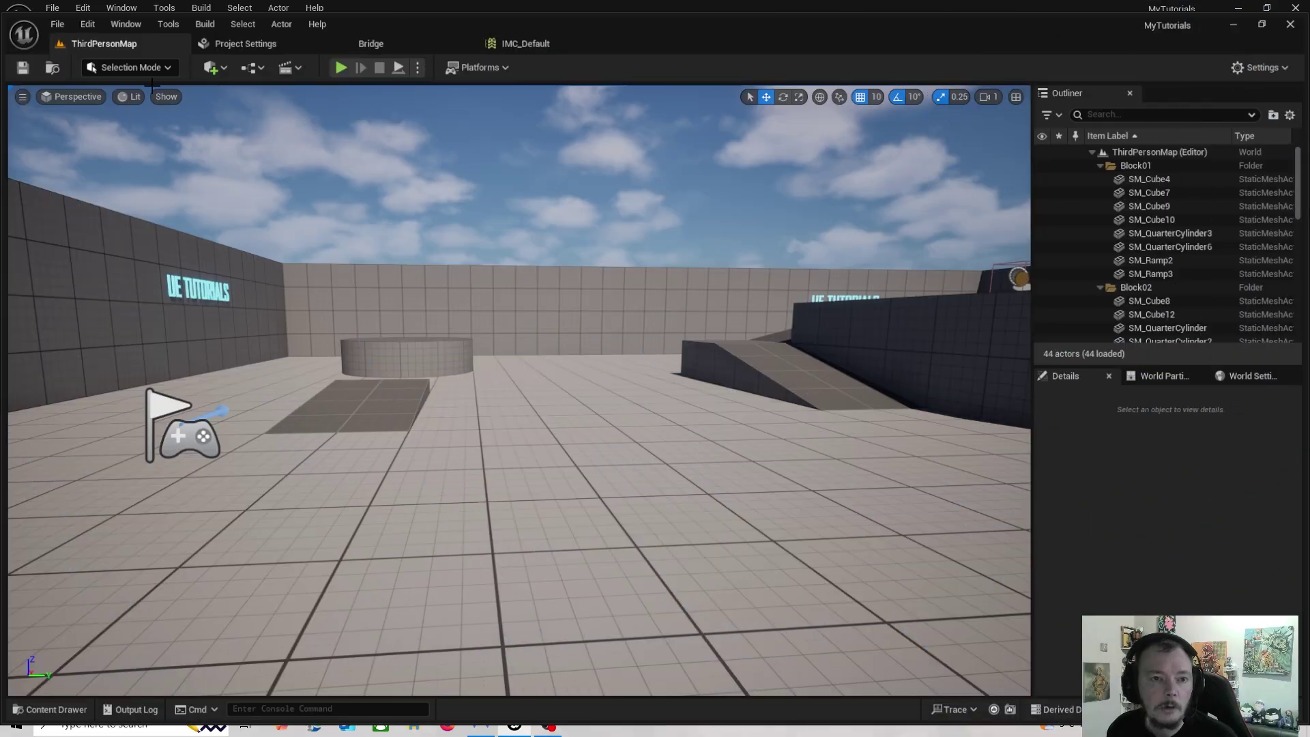
Step: Find the Raw Input plugin in the plugin manager by searching 'raw'
{"action": "left_click", "coordinate": [88, 24]}
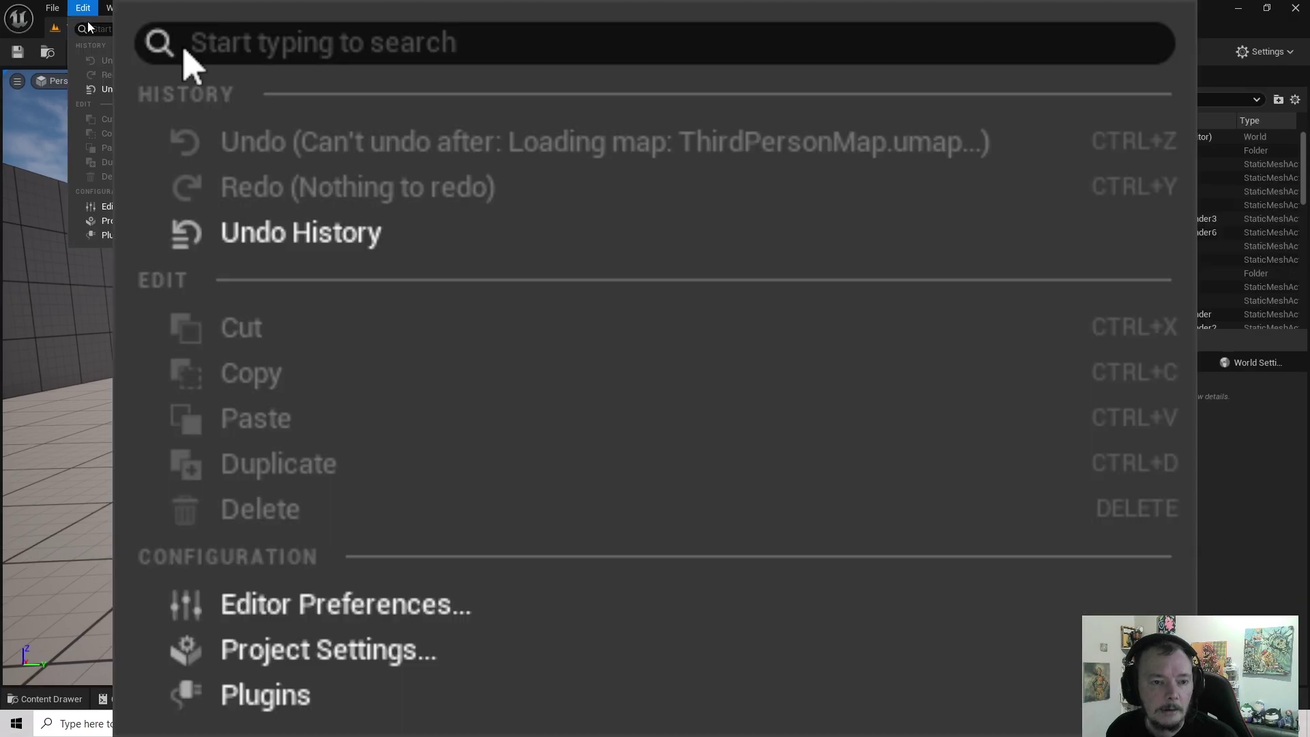
{"action": "left_click", "coordinate": [338, 696]}
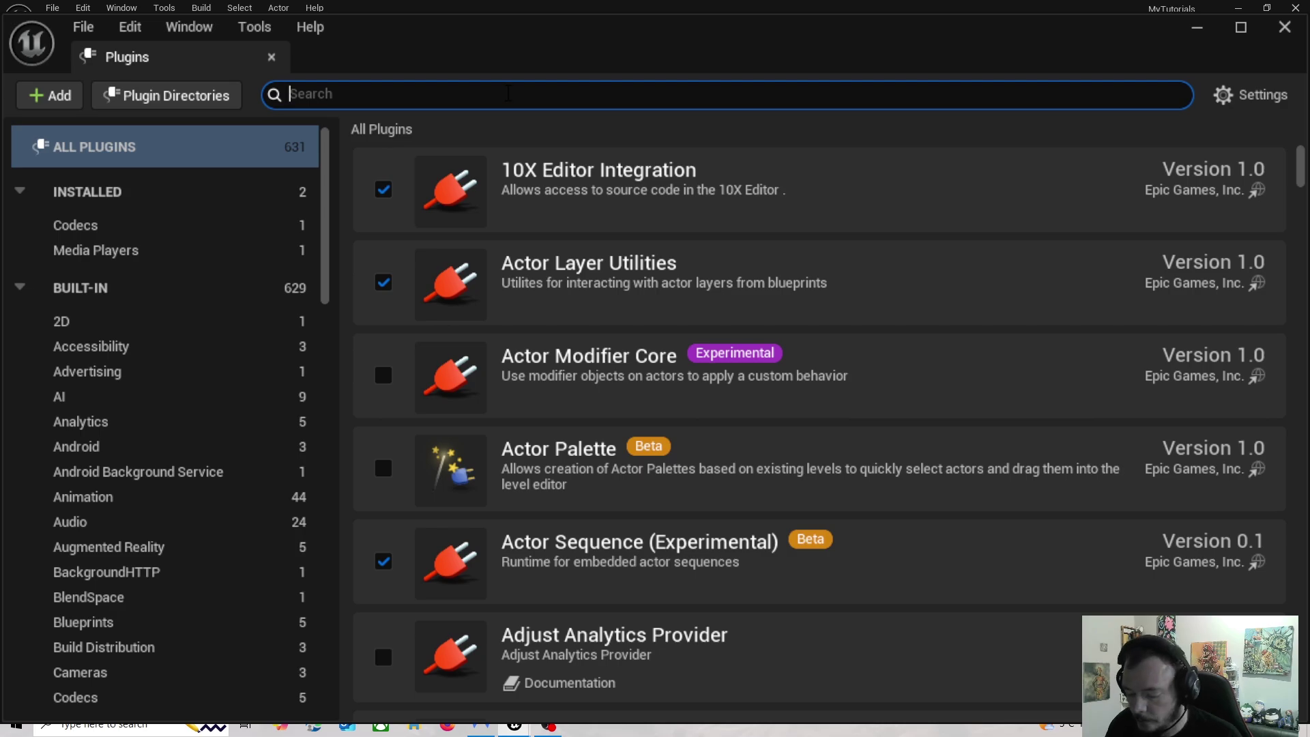
{"action": "type", "text": "raw"}
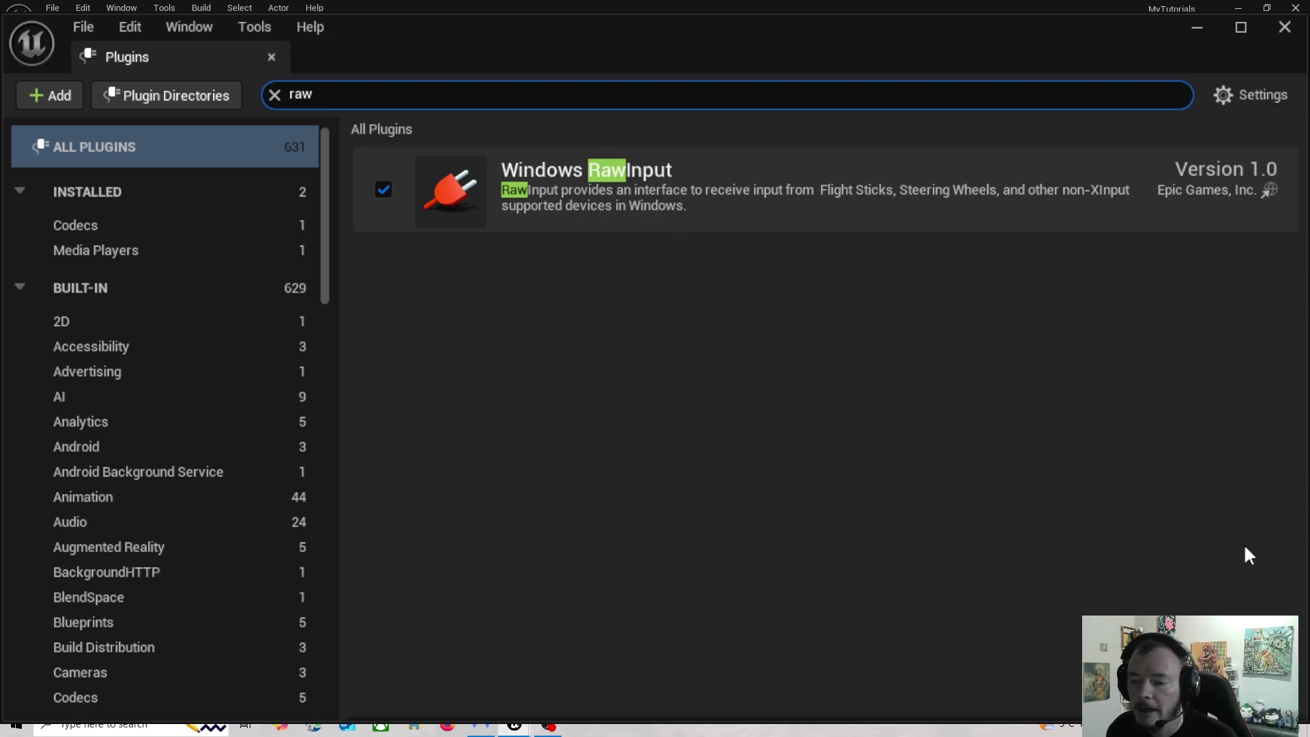
{"action": "left_click", "coordinate": [1285, 27]}
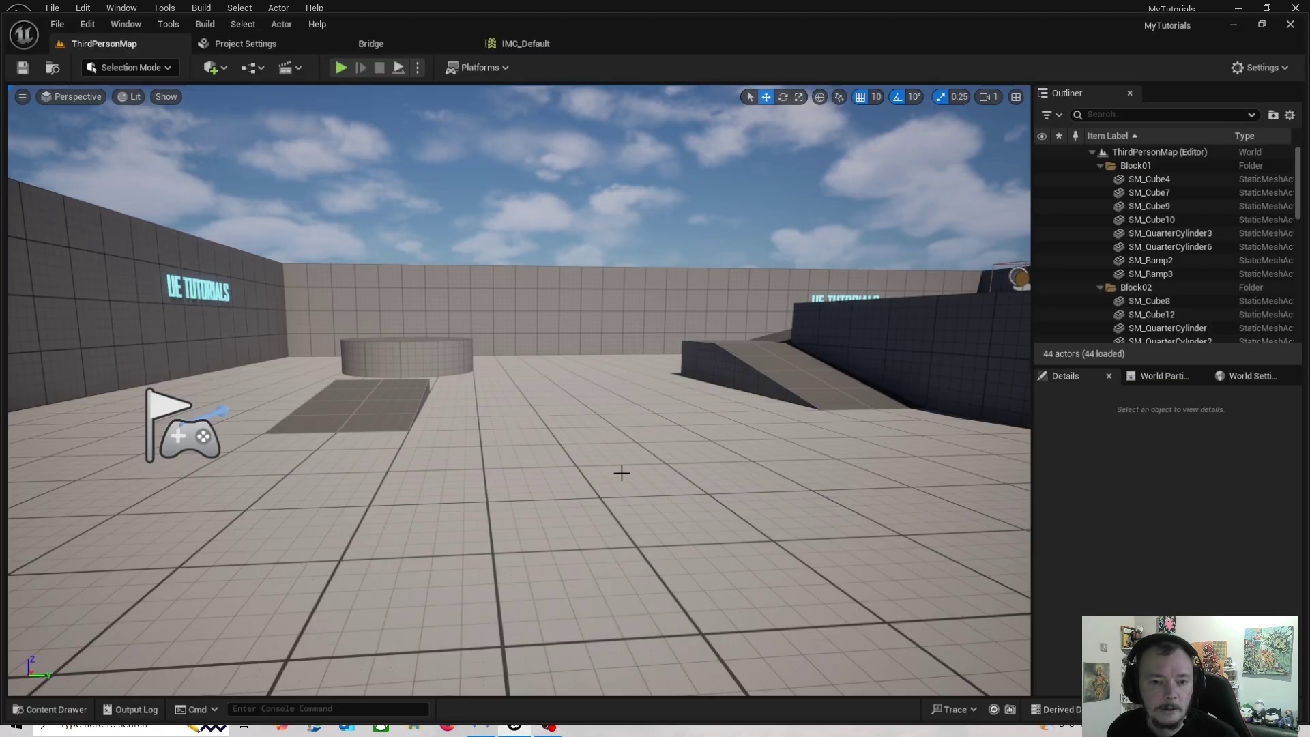
Step: Open Project Settings and scroll the category list down to the Plugins section
{"action": "left_click", "coordinate": [92, 26]}
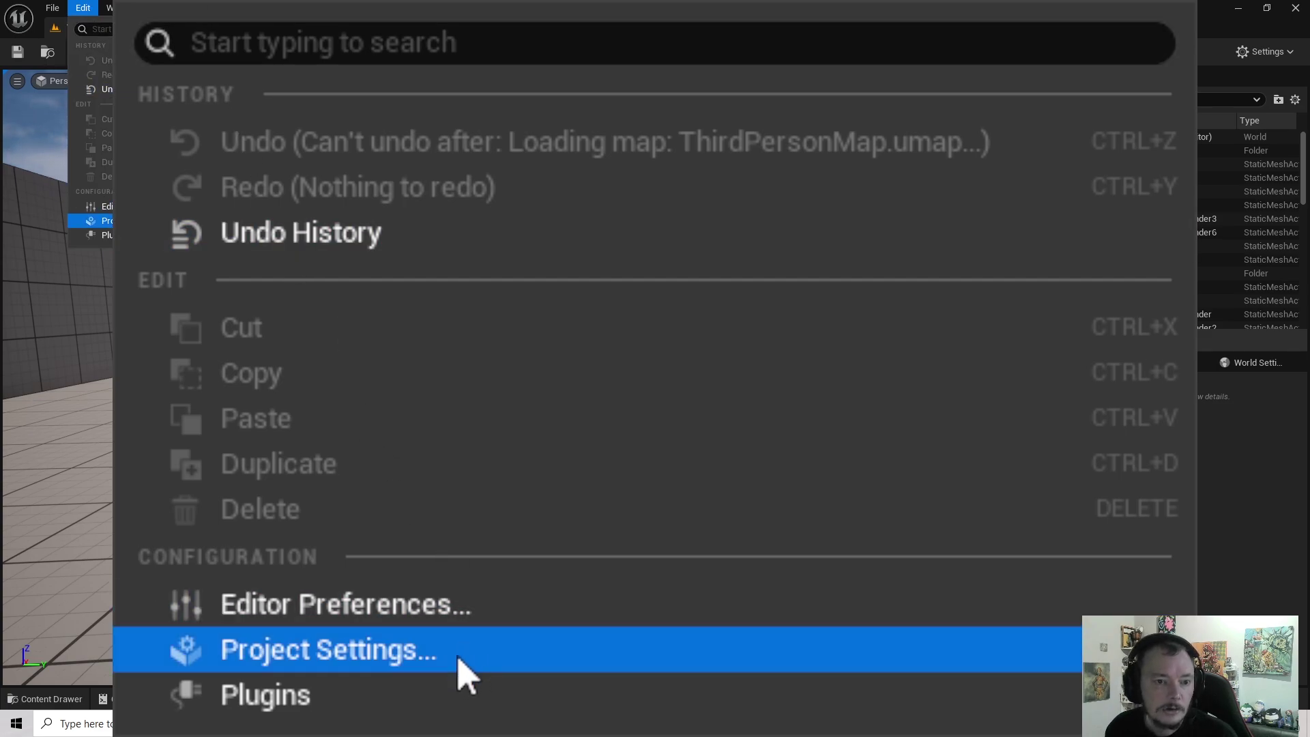
{"action": "left_click", "coordinate": [467, 666]}
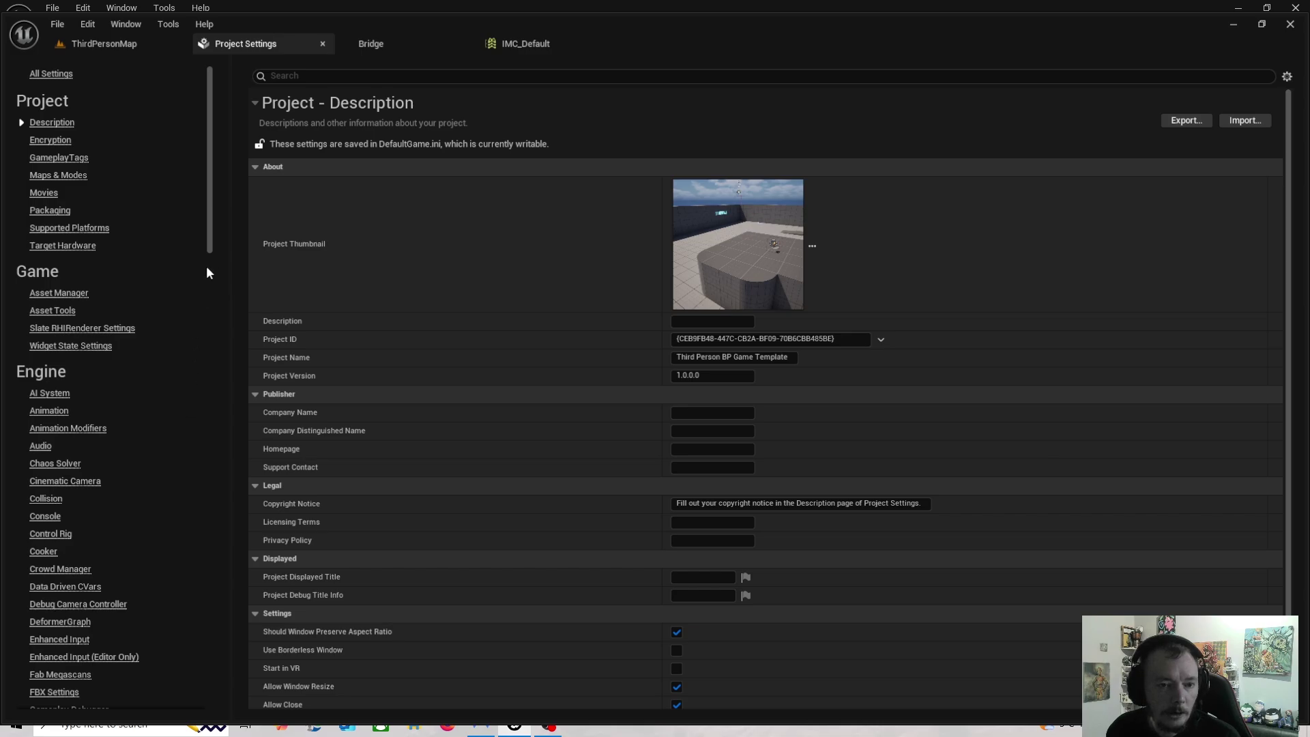
{"action": "left_click_drag", "start_coordinate": [209, 242], "coordinate": [236, 697]}
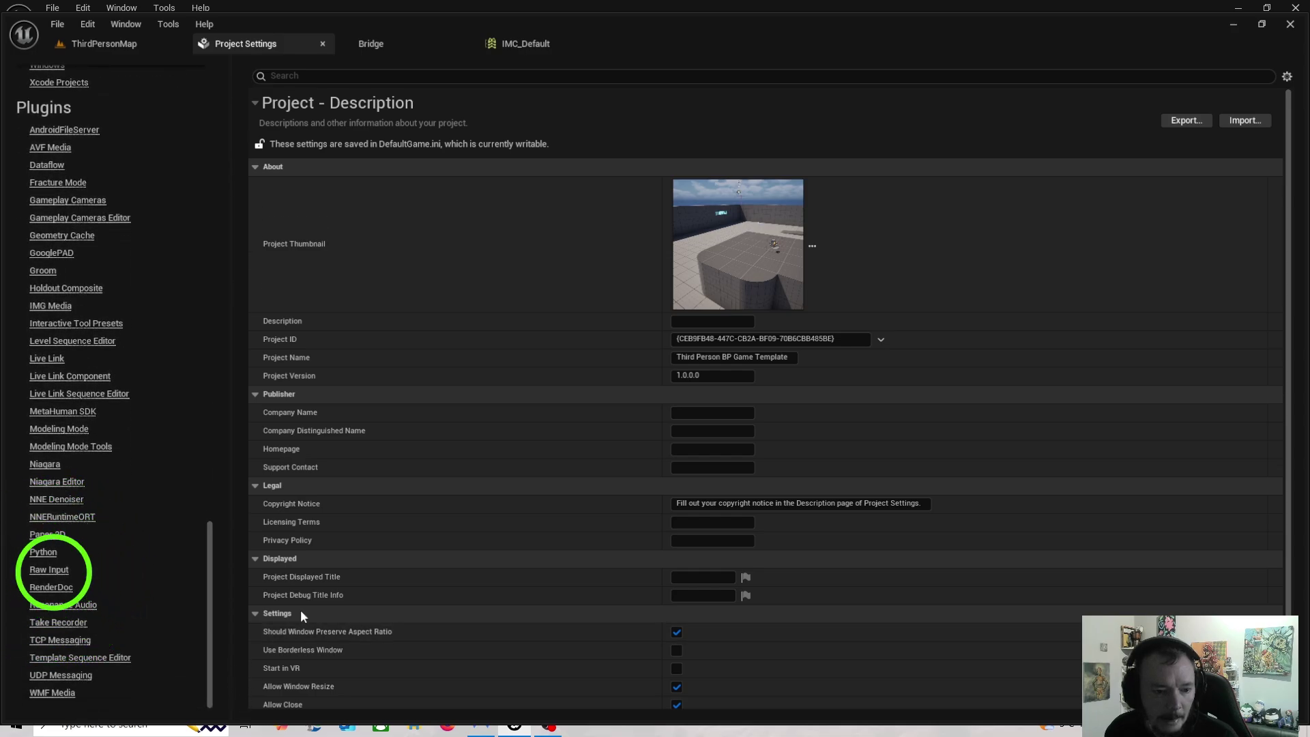
Step: Show the Raw Input settings page with one Device Configurations element and Register Default Device enabled
{"action": "left_click", "coordinate": [55, 572]}
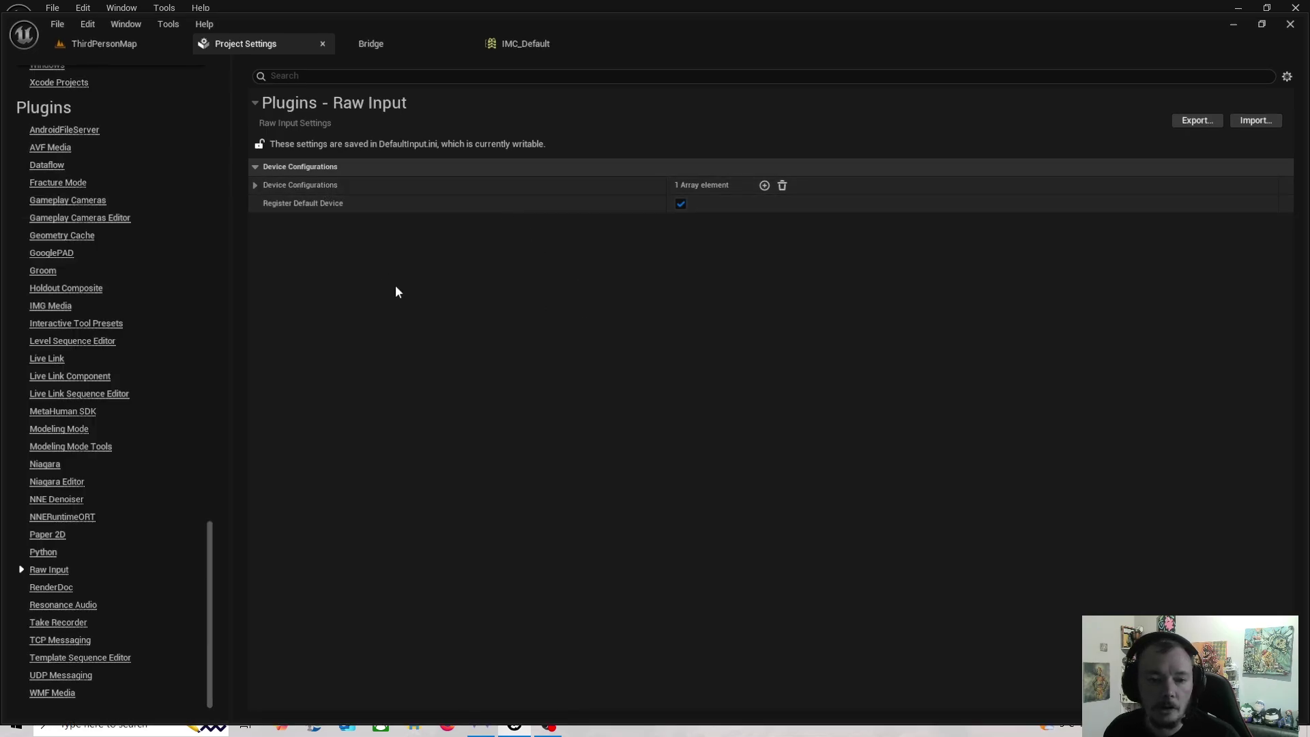
{"action": "mouse_move", "coordinate": [289, 183]}
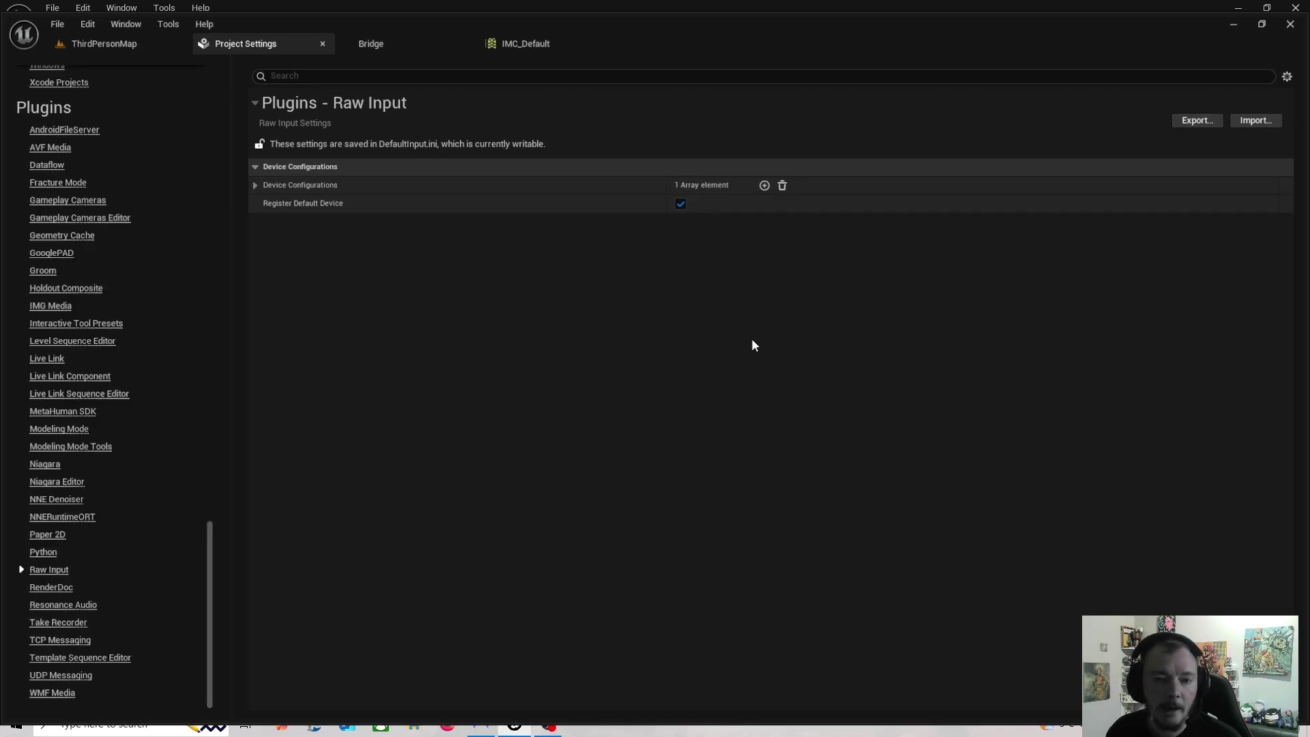
{"action": "left_click", "coordinate": [764, 185]}
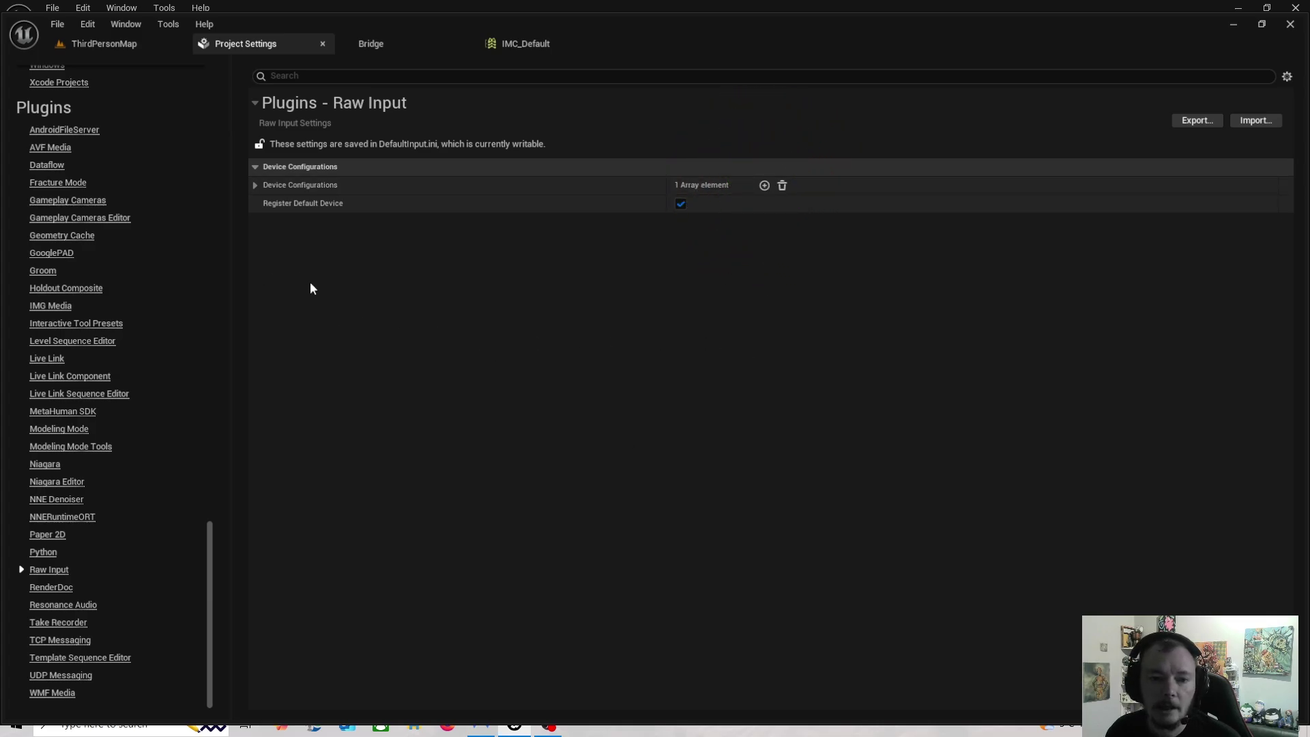
Step: Expand the first device configuration entry and its Axis Properties list
{"action": "left_click", "coordinate": [256, 185]}
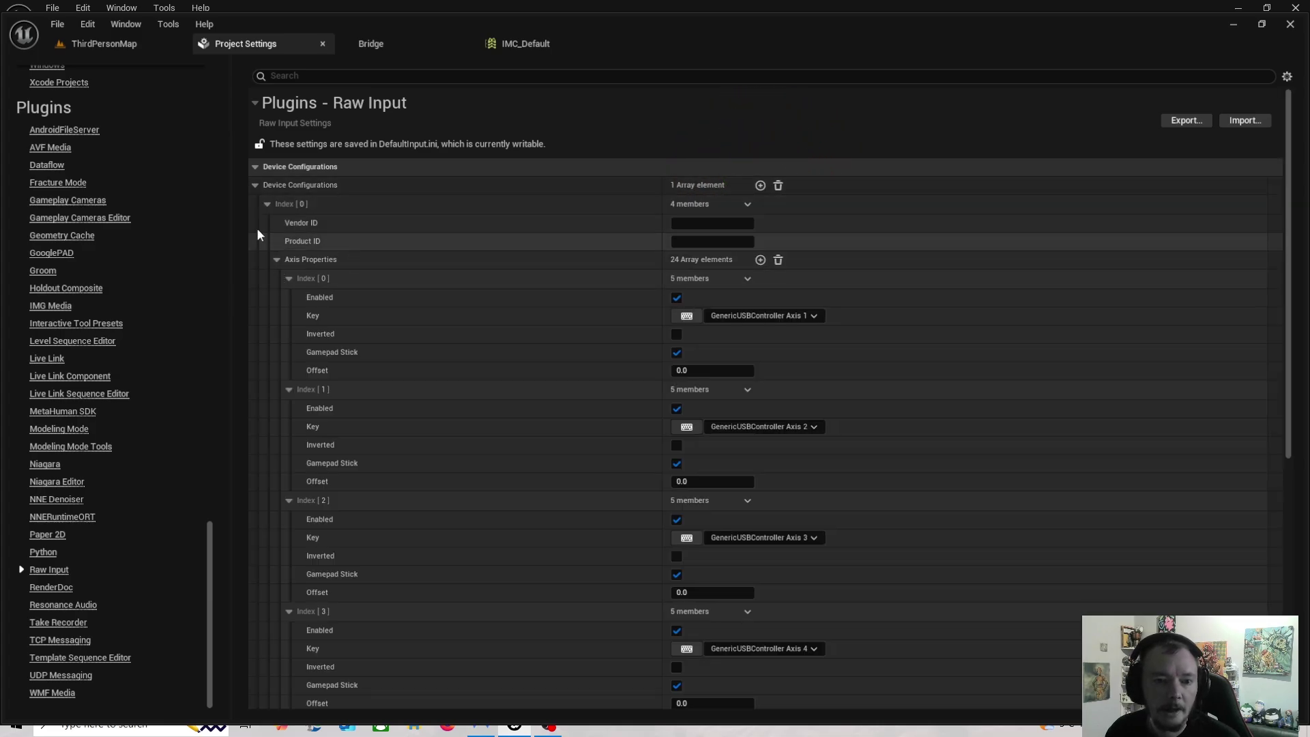
{"action": "left_click", "coordinate": [267, 205]}
{"action": "left_click", "coordinate": [268, 205]}
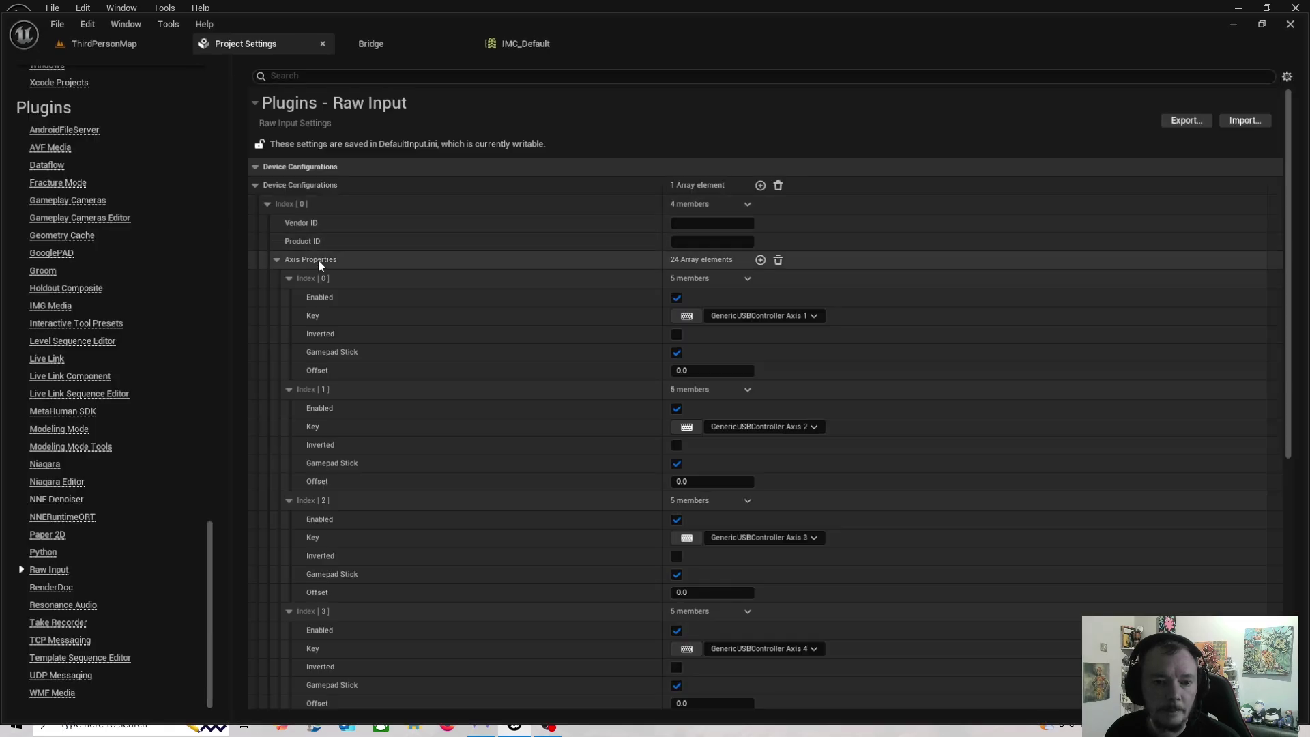
{"action": "left_click", "coordinate": [276, 259]}
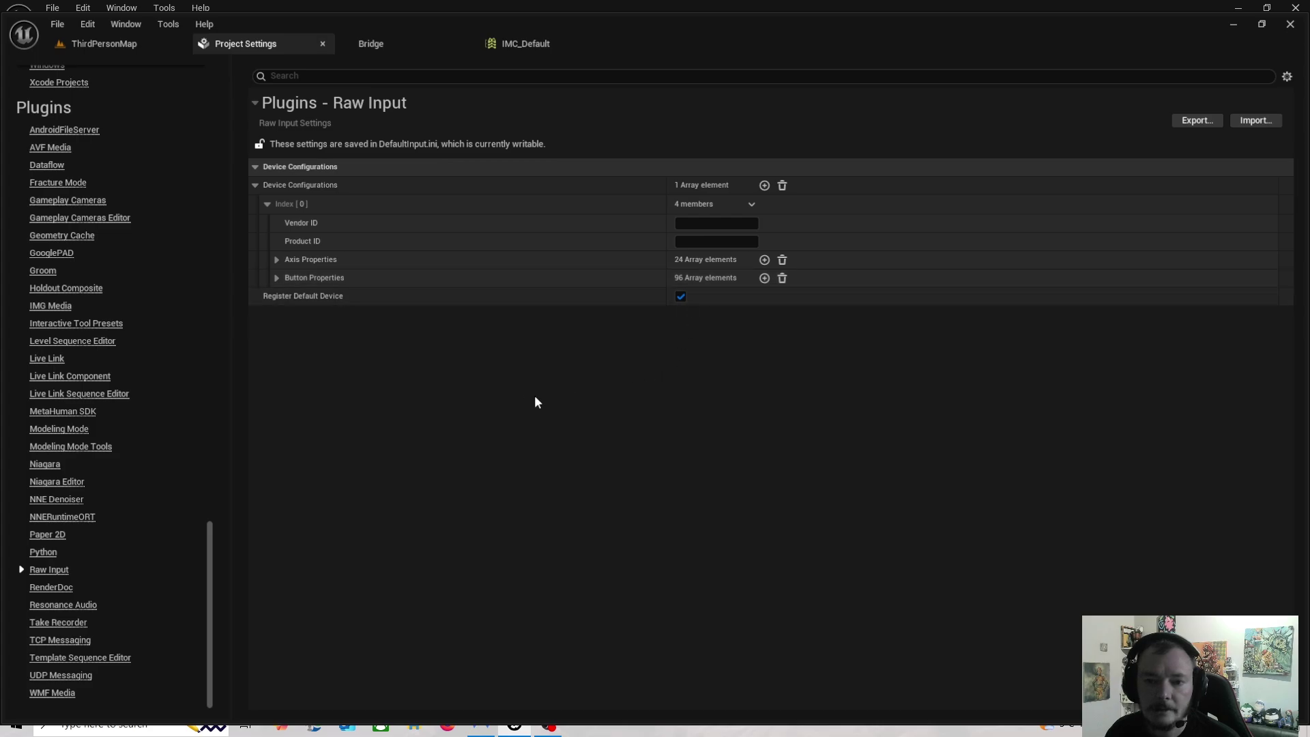
{"action": "left_click", "coordinate": [277, 260]}
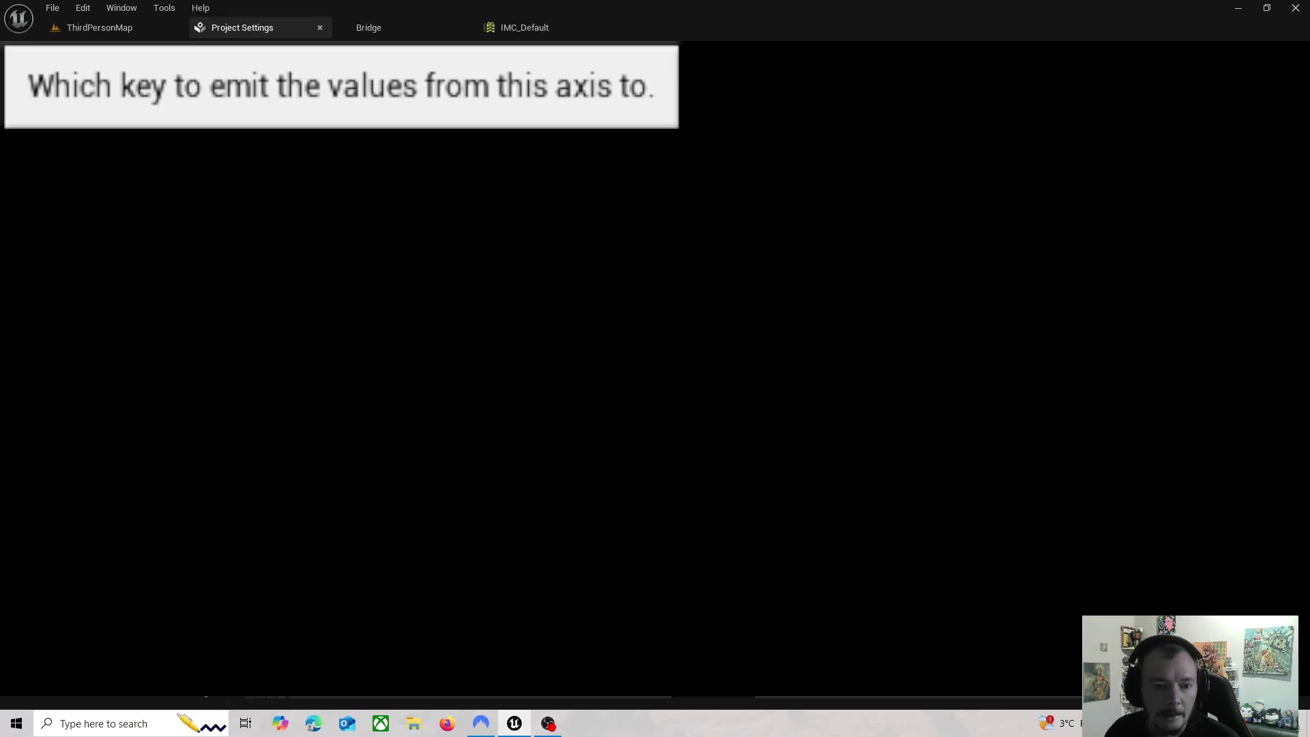
Step: Collapse axis entries Index [0] through Index [3]
{"action": "left_click", "coordinate": [289, 279]}
{"action": "left_click", "coordinate": [288, 298]}
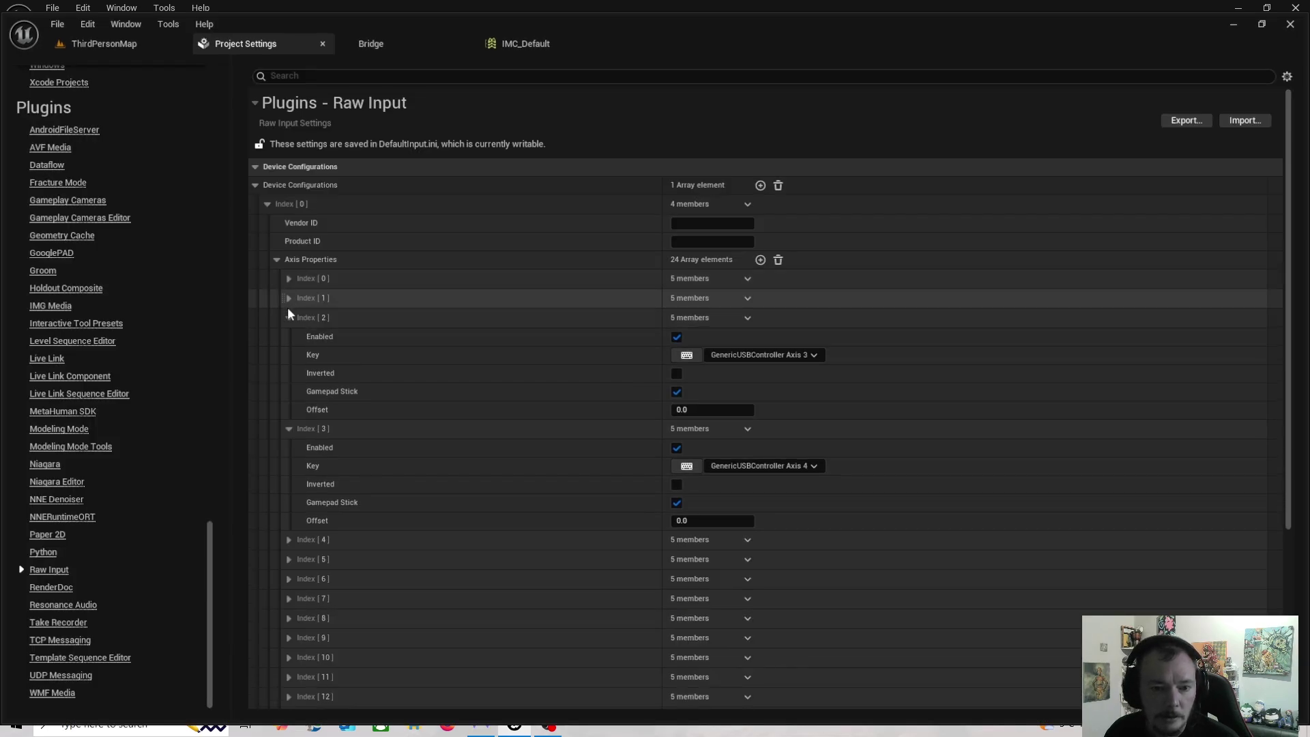
{"action": "left_click", "coordinate": [286, 317]}
{"action": "left_click", "coordinate": [287, 338]}
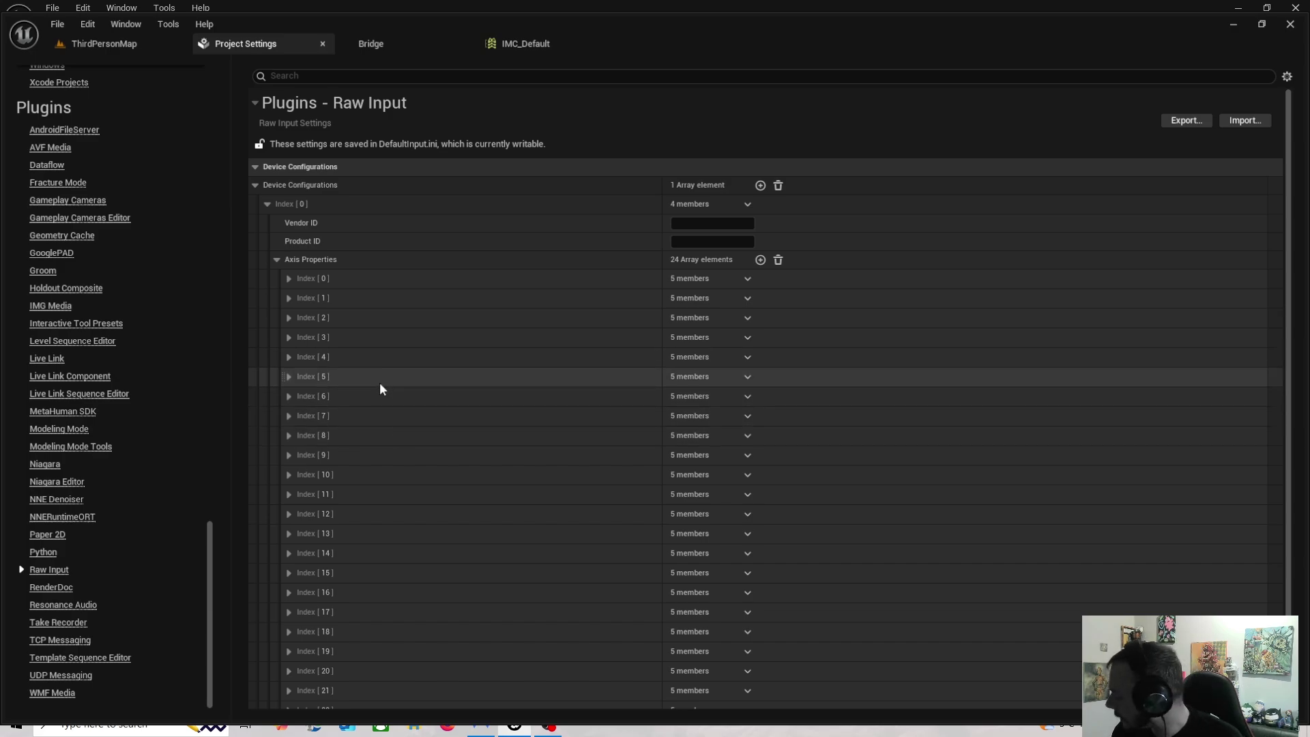
{"action": "left_click", "coordinate": [289, 279]}
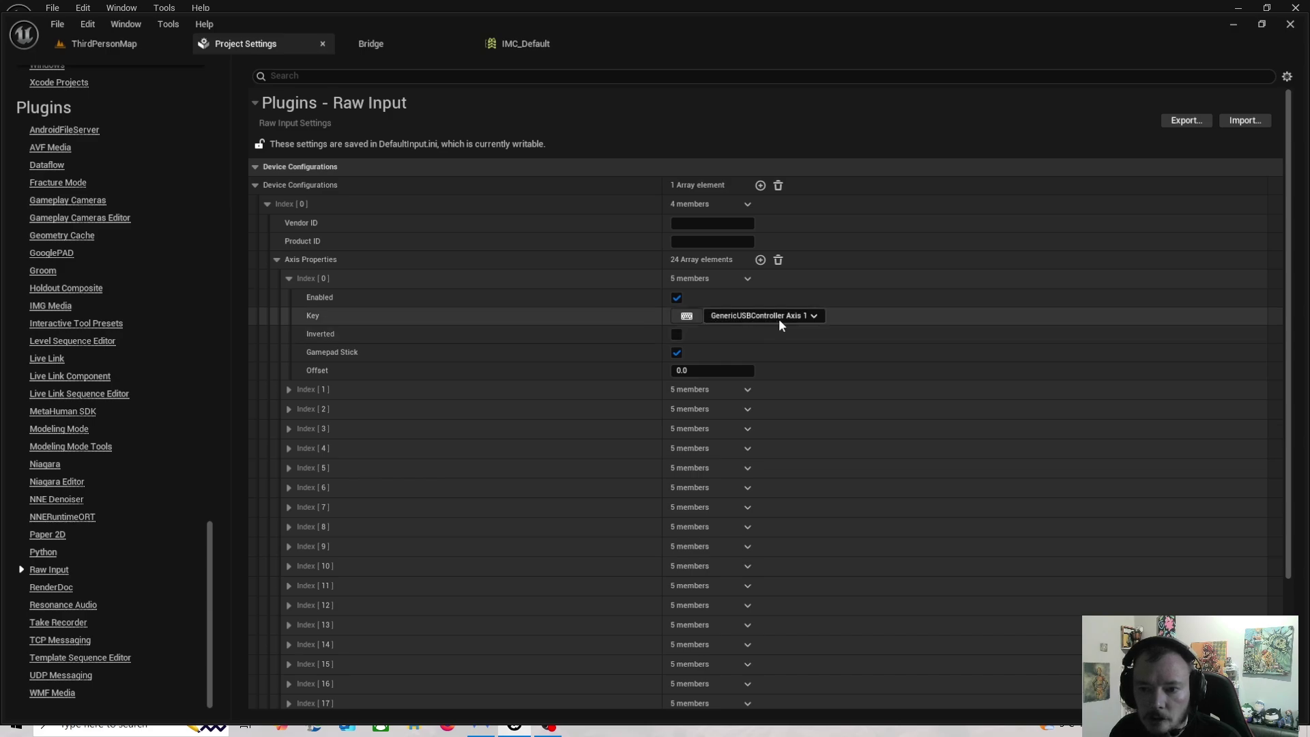
{"action": "left_click", "coordinate": [288, 278]}
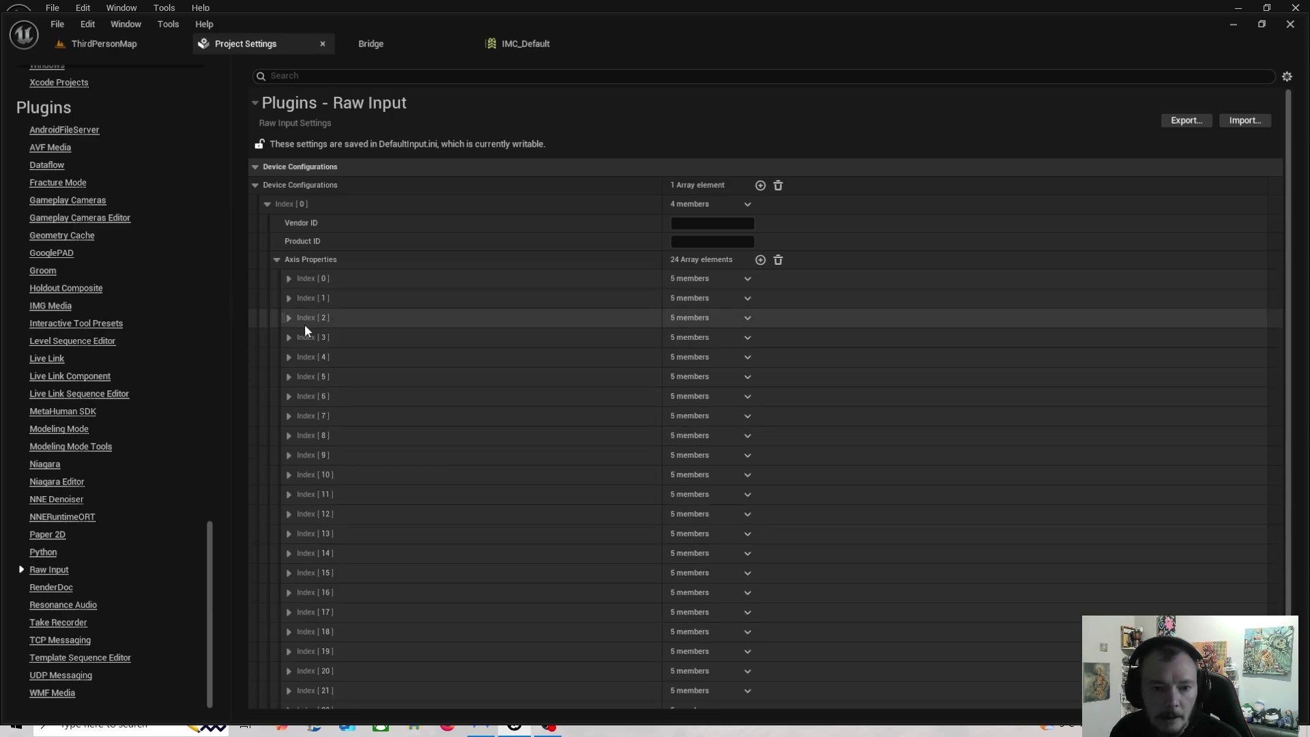
{"action": "left_click", "coordinate": [288, 357]}
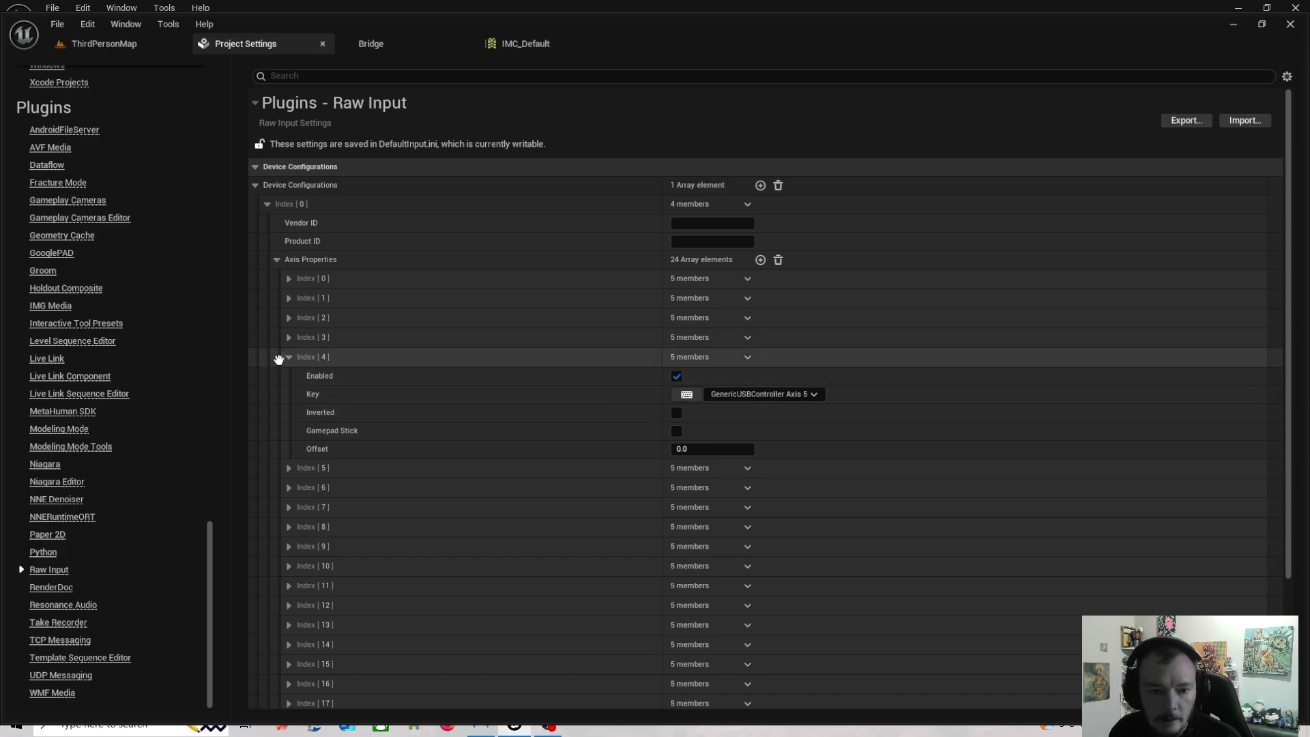
{"action": "left_click", "coordinate": [289, 357]}
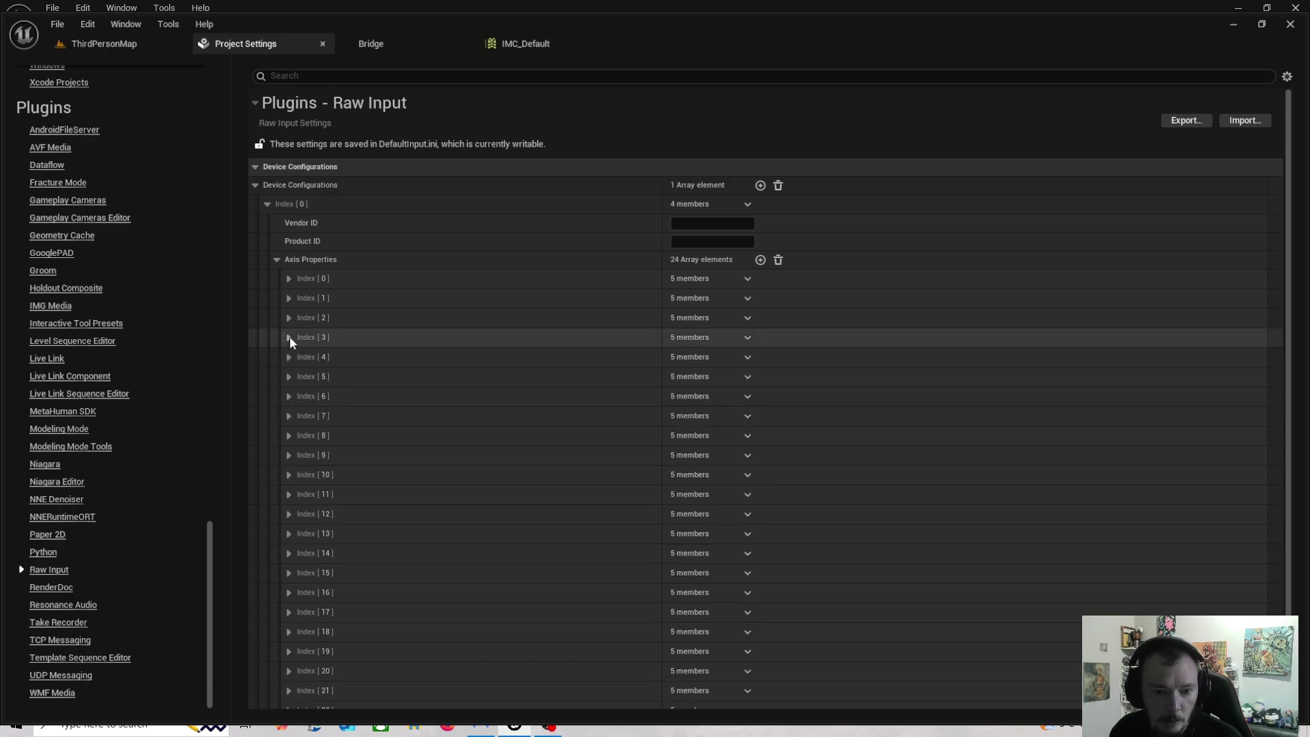
{"action": "left_click", "coordinate": [289, 337]}
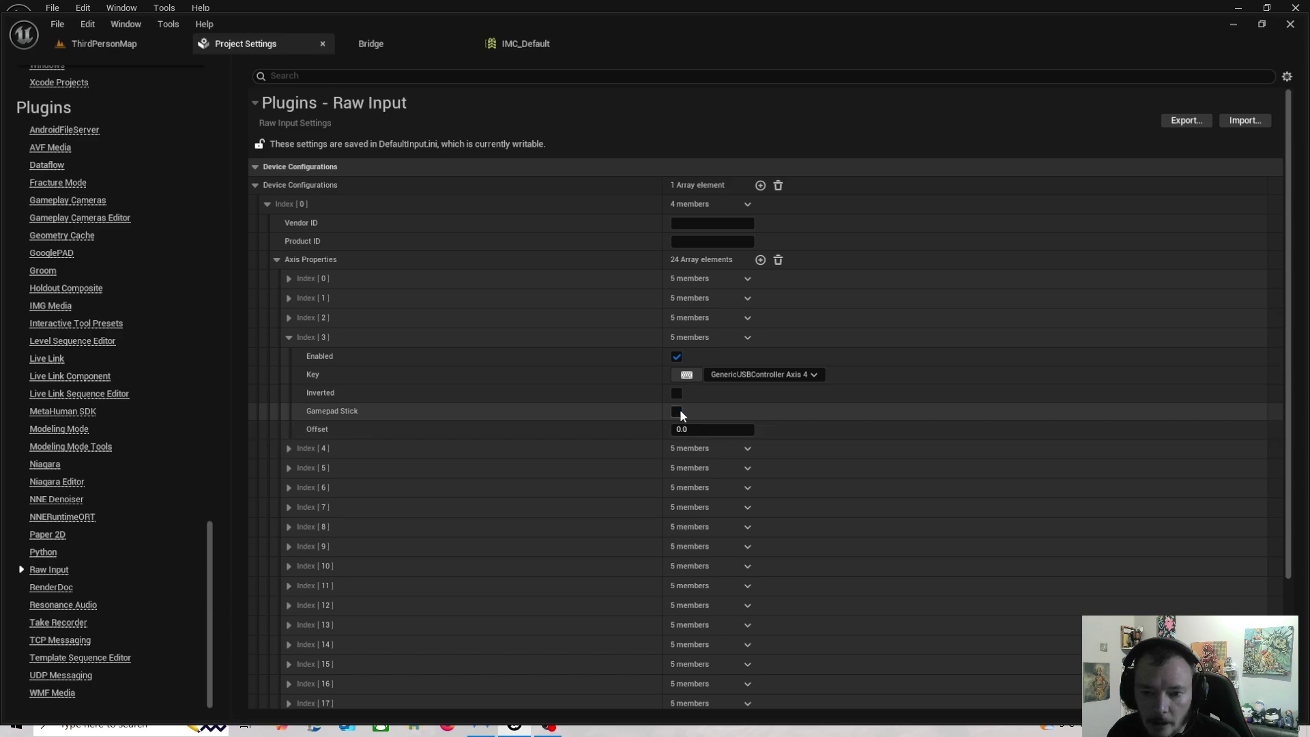
{"action": "left_click", "coordinate": [288, 337]}
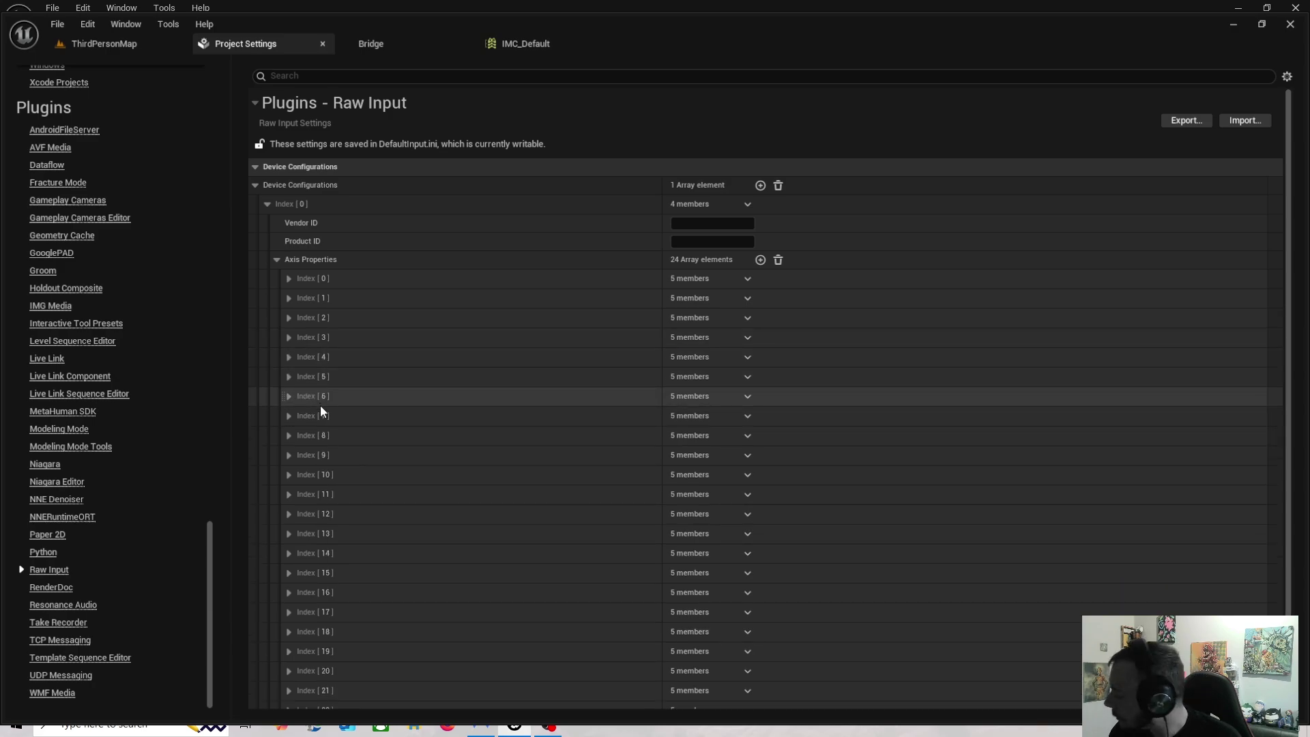
{"action": "left_click", "coordinate": [287, 277]}
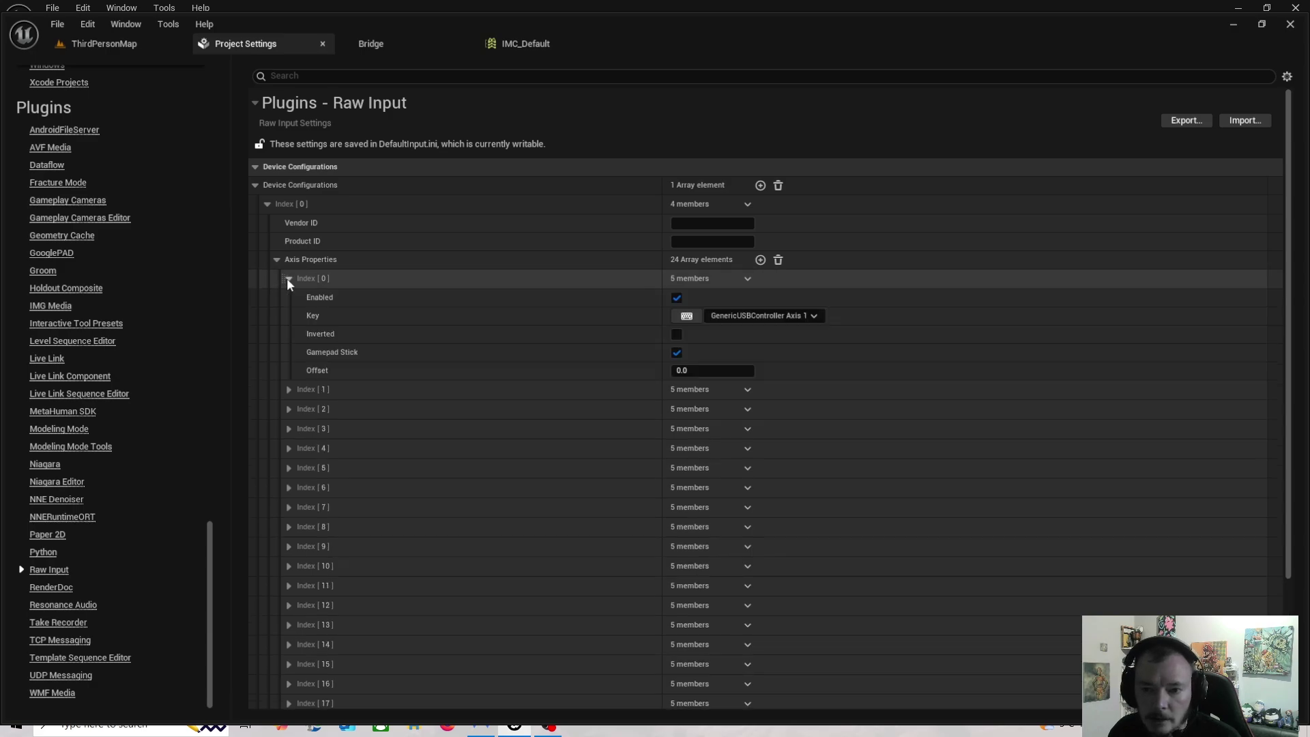
{"action": "left_click", "coordinate": [287, 278]}
{"action": "left_click", "coordinate": [287, 298]}
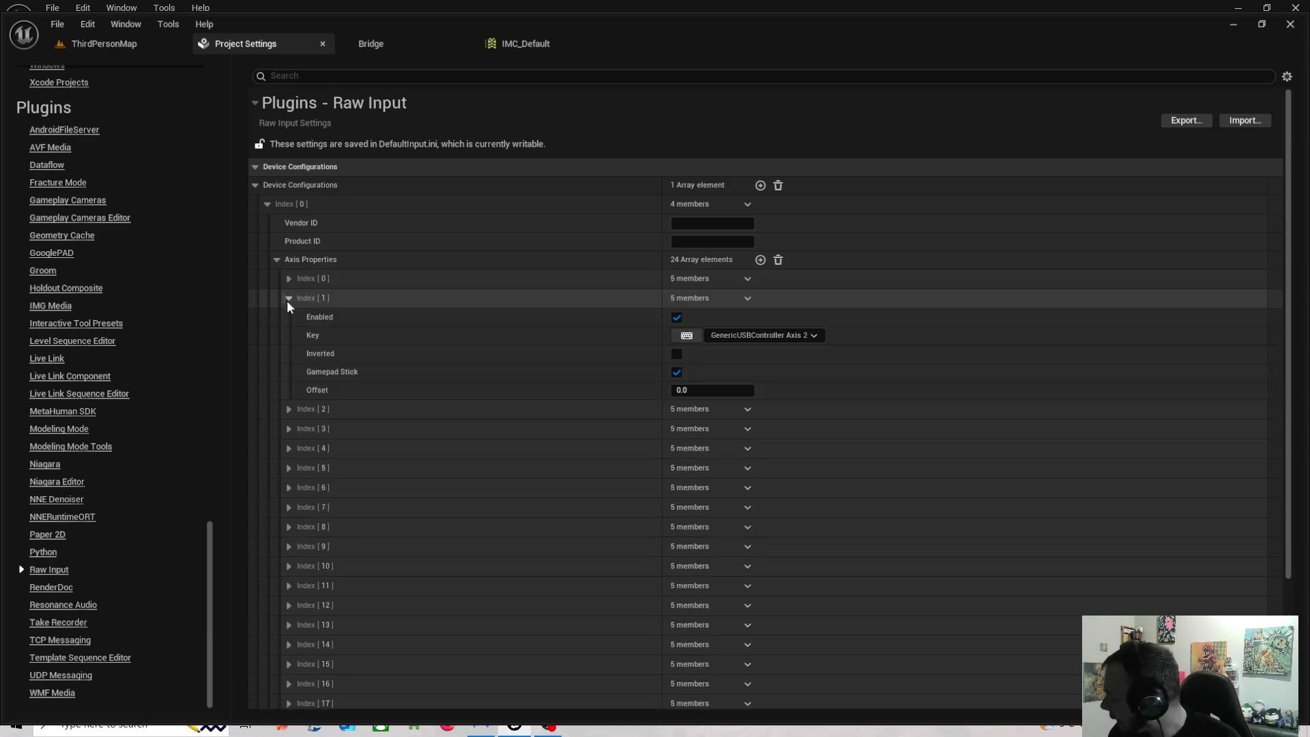
{"action": "left_click", "coordinate": [288, 298]}
{"action": "left_click", "coordinate": [287, 318]}
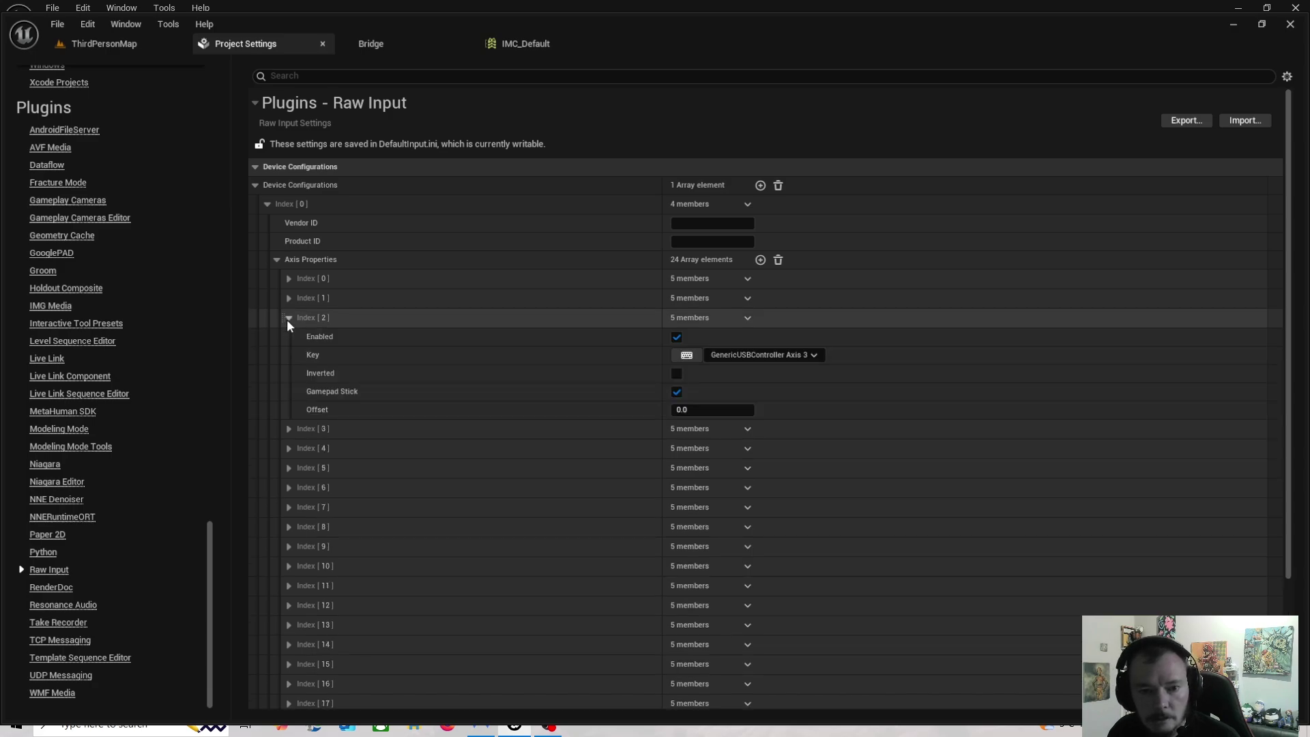
{"action": "left_click", "coordinate": [288, 318]}
{"action": "left_click", "coordinate": [288, 337]}
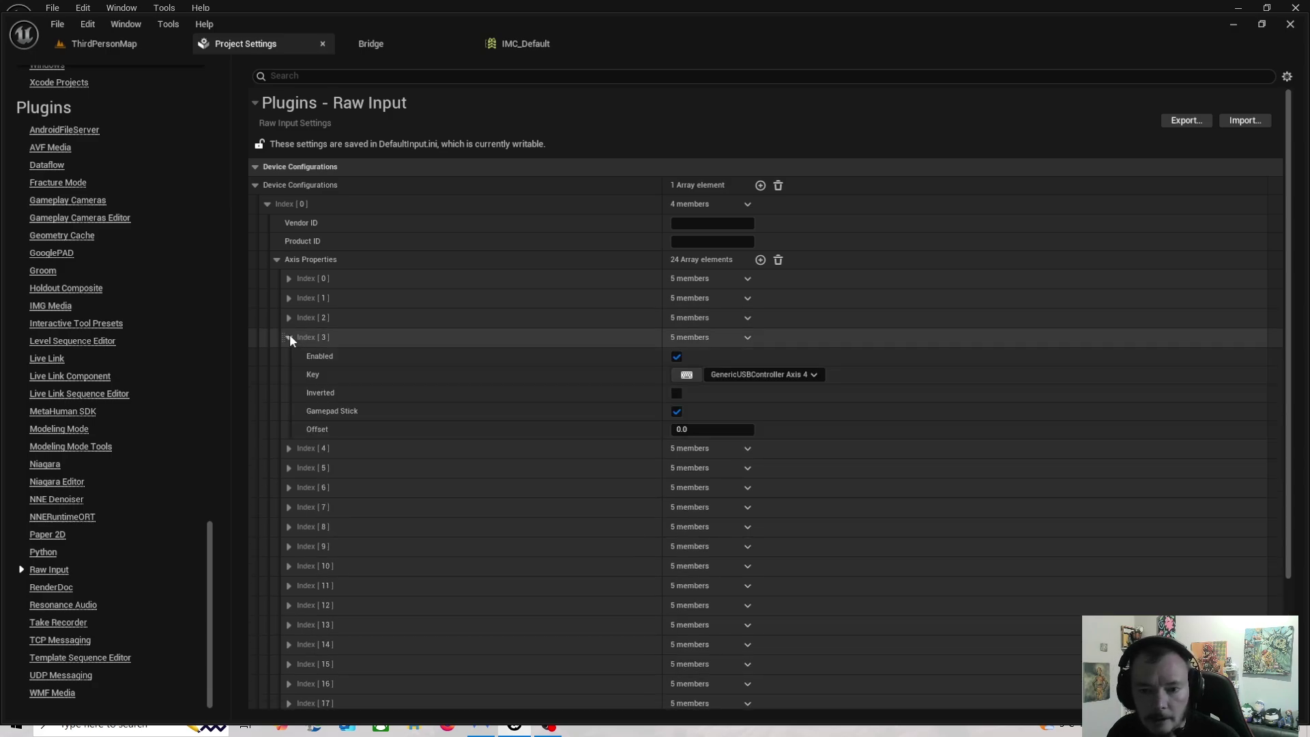
{"action": "left_click", "coordinate": [289, 338]}
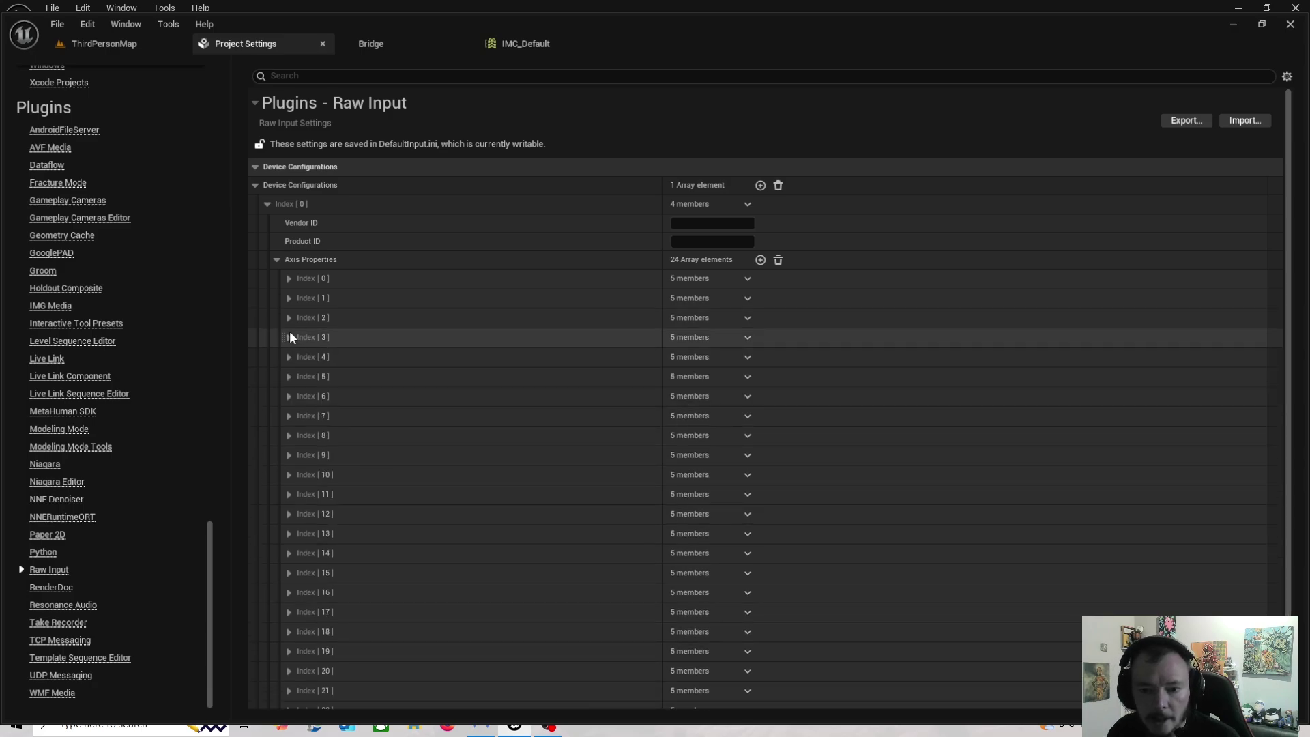
{"action": "left_click", "coordinate": [287, 278]}
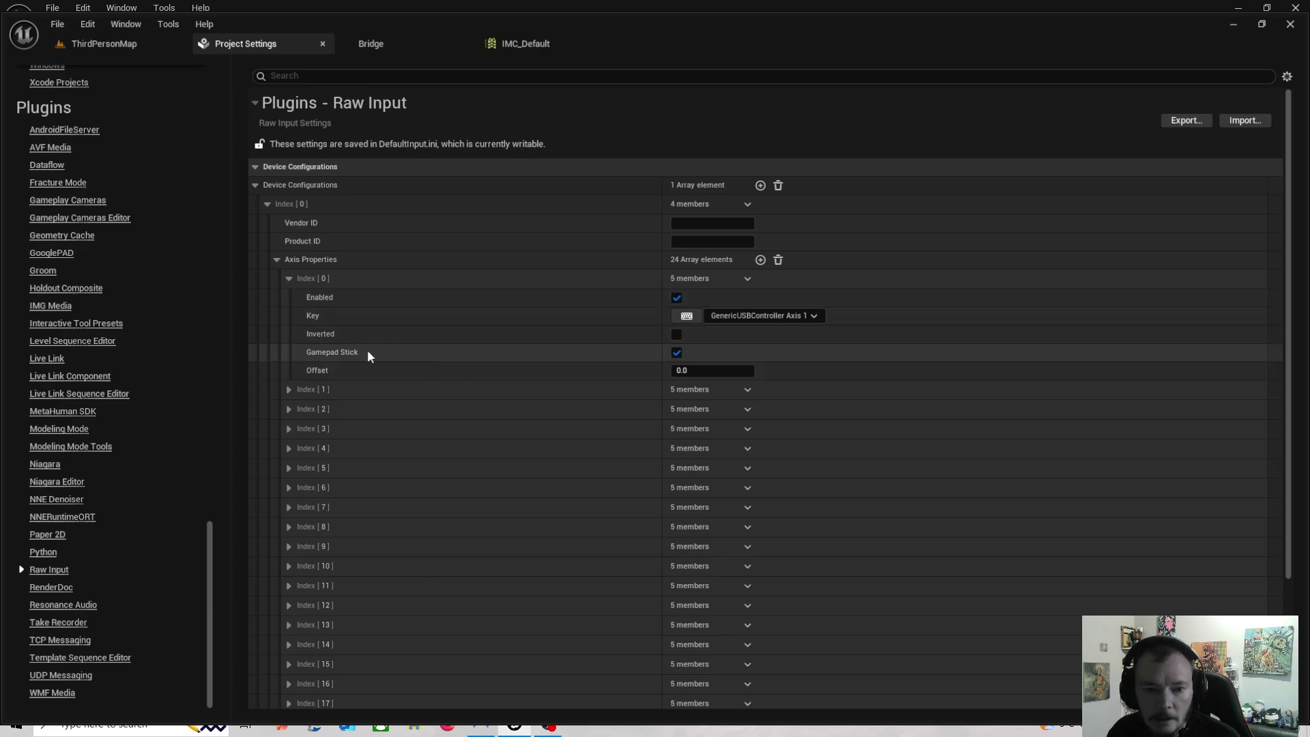